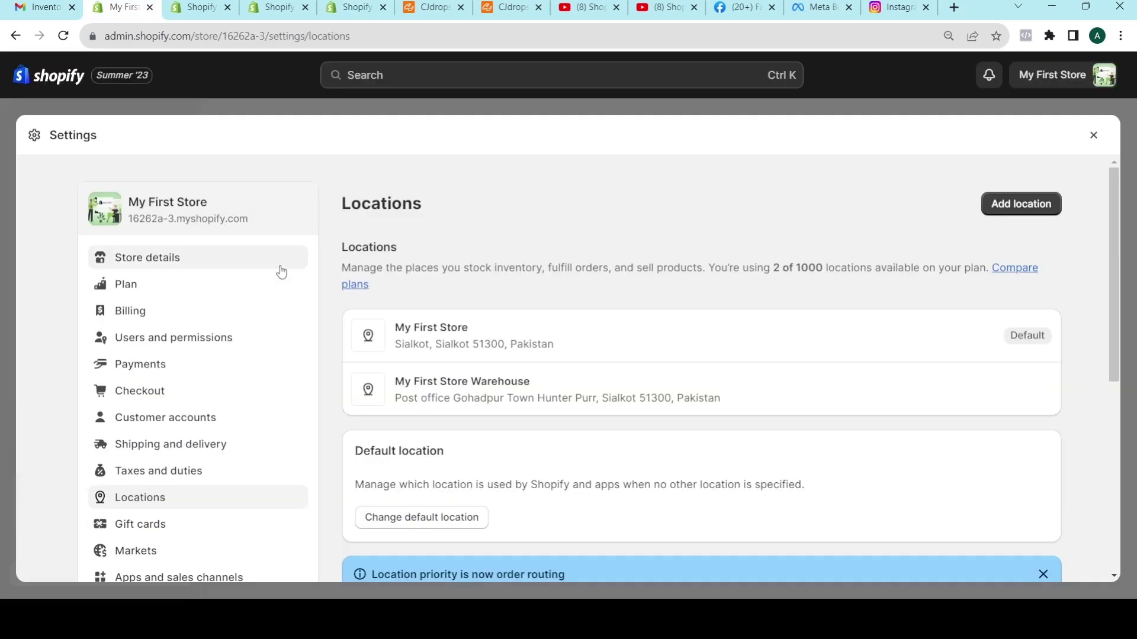
Close and reopen the store settings, and go to the Locations page
{"action": "left_click", "coordinate": [1094, 135]}
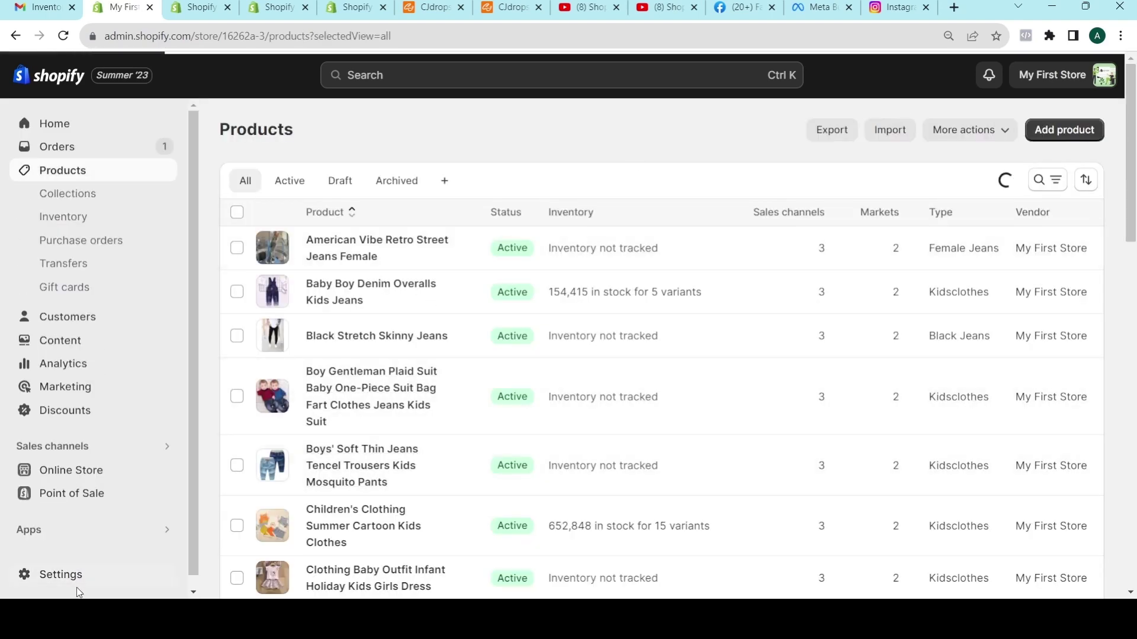
{"action": "left_click", "coordinate": [56, 574]}
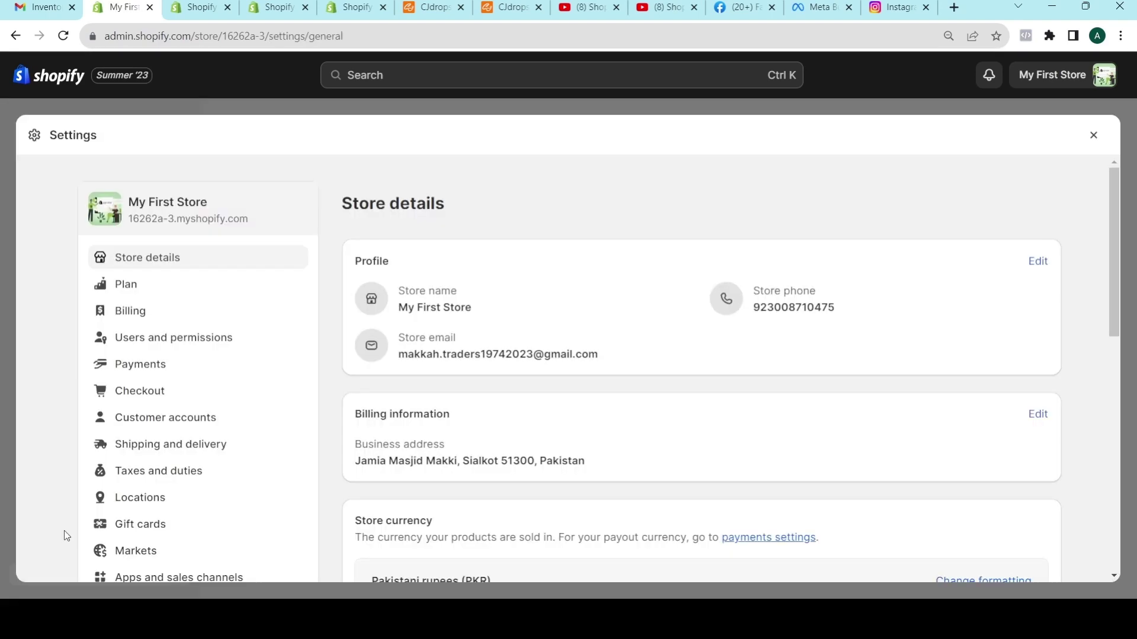
{"action": "left_click", "coordinate": [130, 501]}
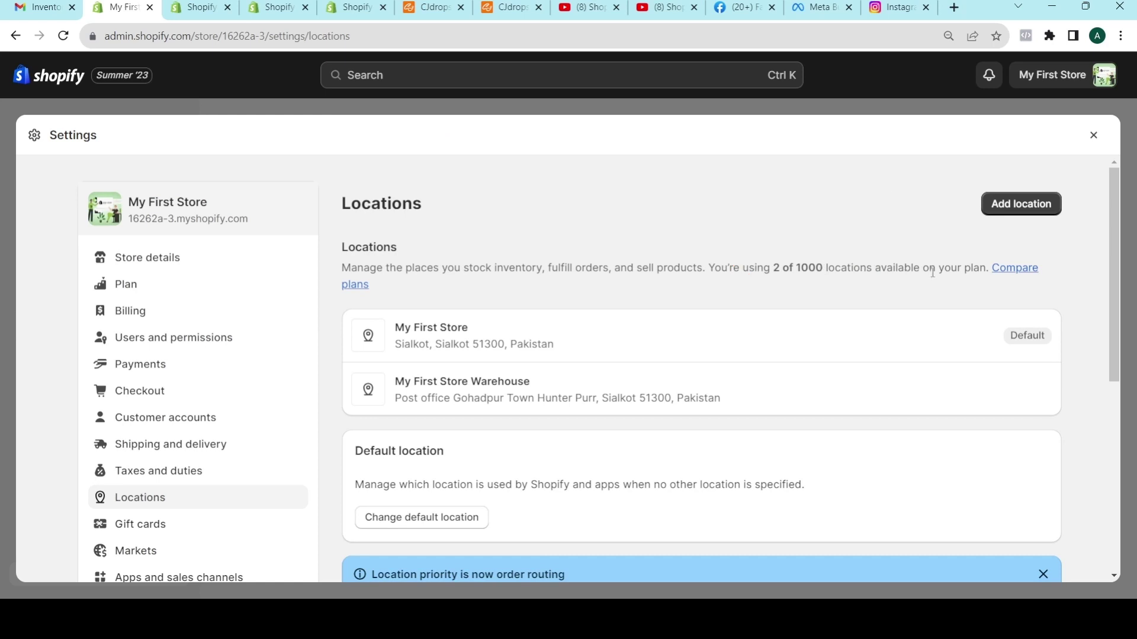
Compare the available plans and examine the staff and location limits of Basic, Shopify and Advanced
{"action": "left_click", "coordinate": [1020, 272]}
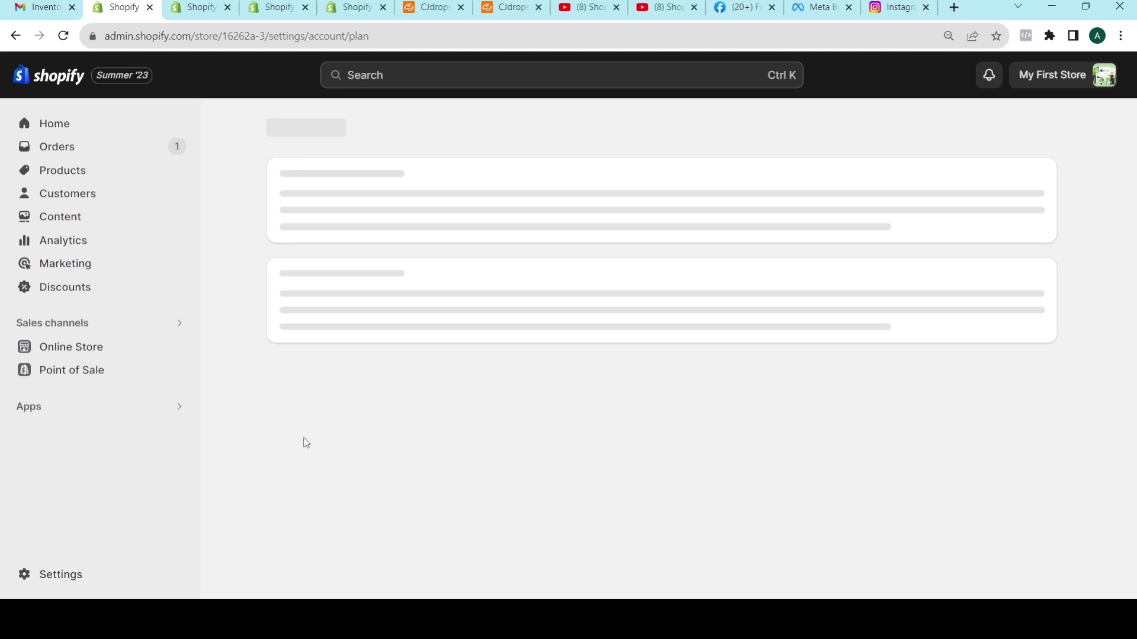
{"action": "scroll", "coordinate": [293, 391], "scroll_direction": "down", "scroll_amount": 2}
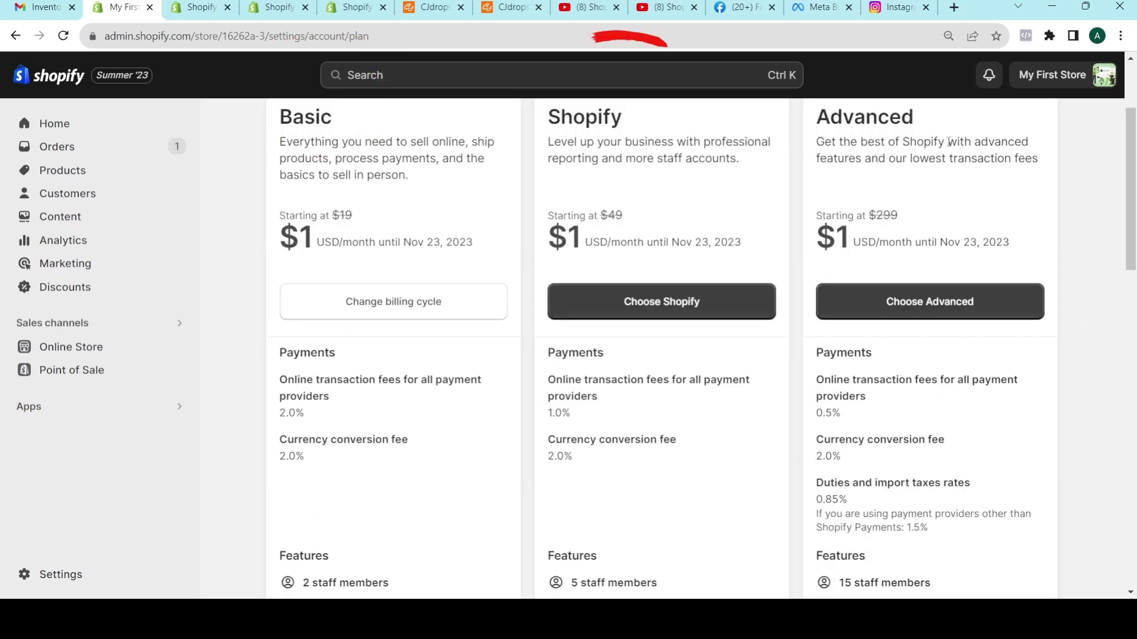
{"action": "scroll", "coordinate": [334, 453], "scroll_direction": "down", "scroll_amount": 3}
{"action": "scroll", "coordinate": [334, 455], "scroll_direction": "down", "scroll_amount": 1}
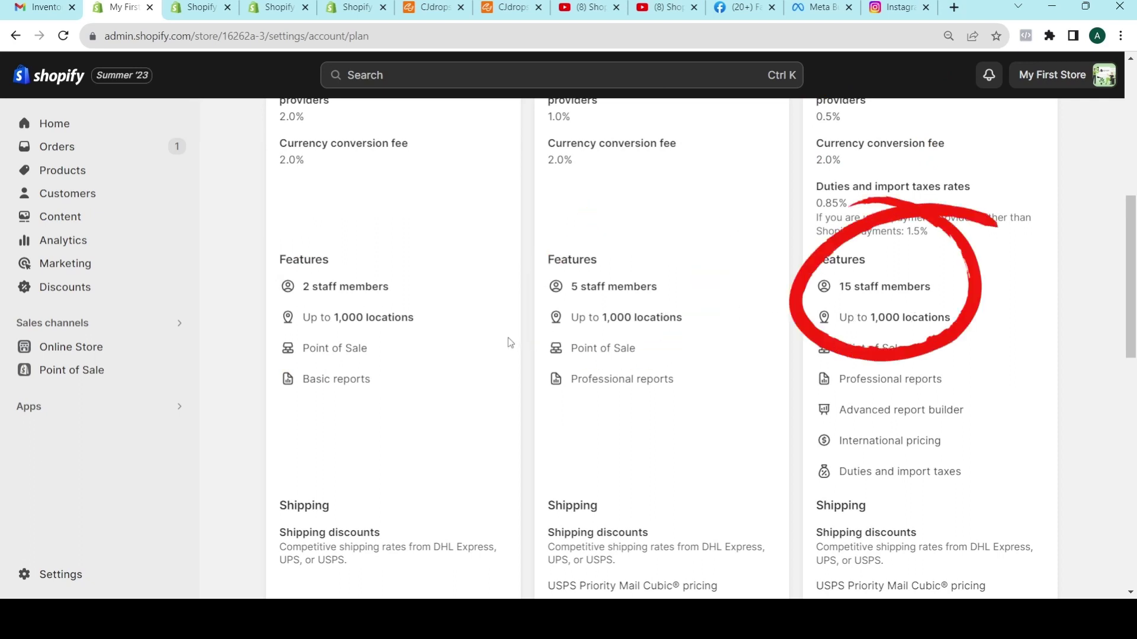
{"action": "scroll", "coordinate": [509, 339], "scroll_direction": "up", "scroll_amount": 5}
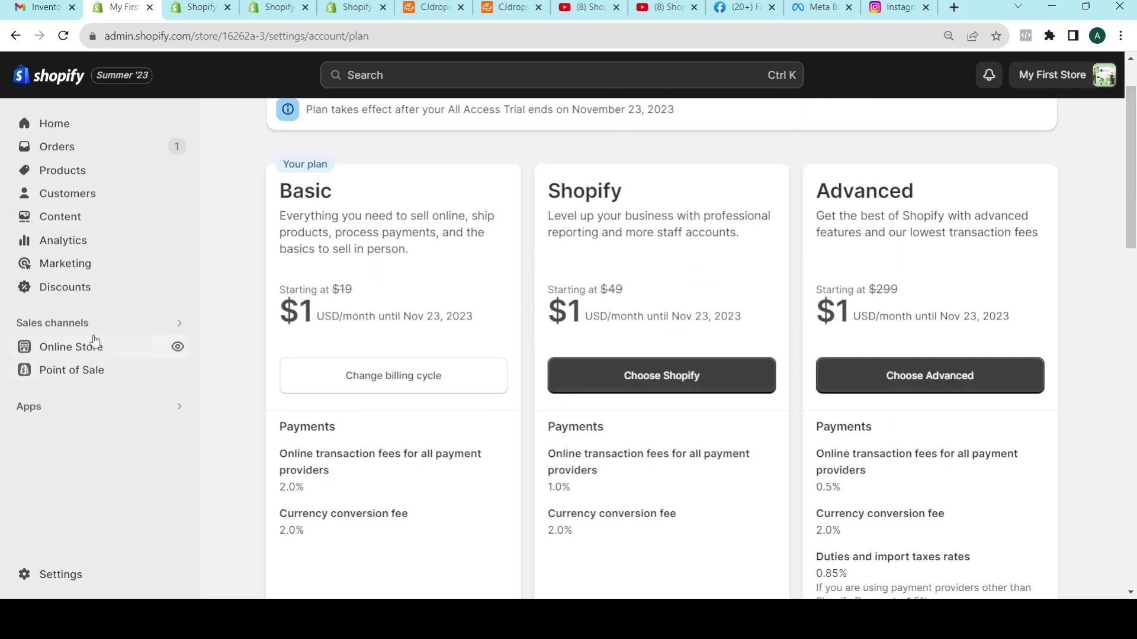
Return to the Locations settings and view the details of My First Store Warehouse
{"action": "left_click", "coordinate": [46, 578]}
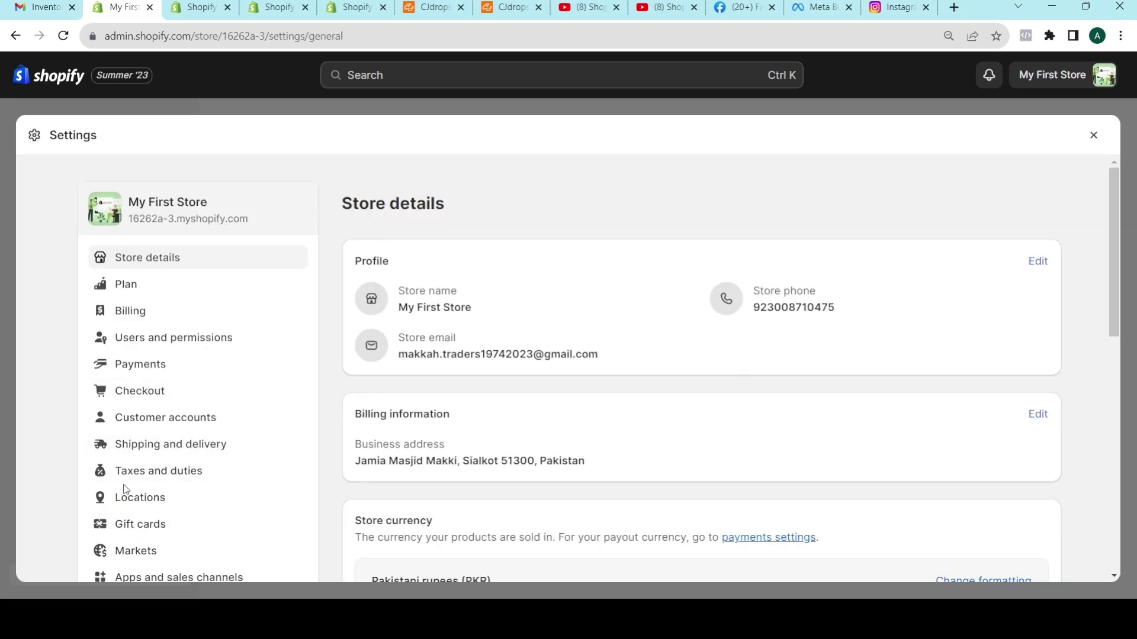
{"action": "left_click", "coordinate": [131, 502]}
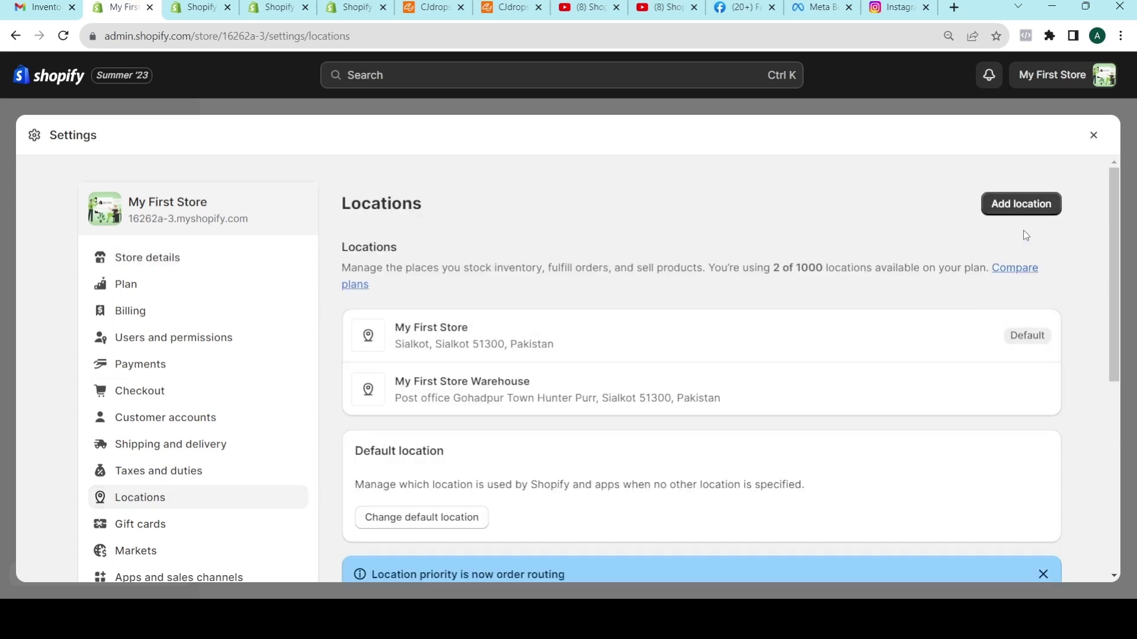
{"action": "left_click", "coordinate": [469, 392]}
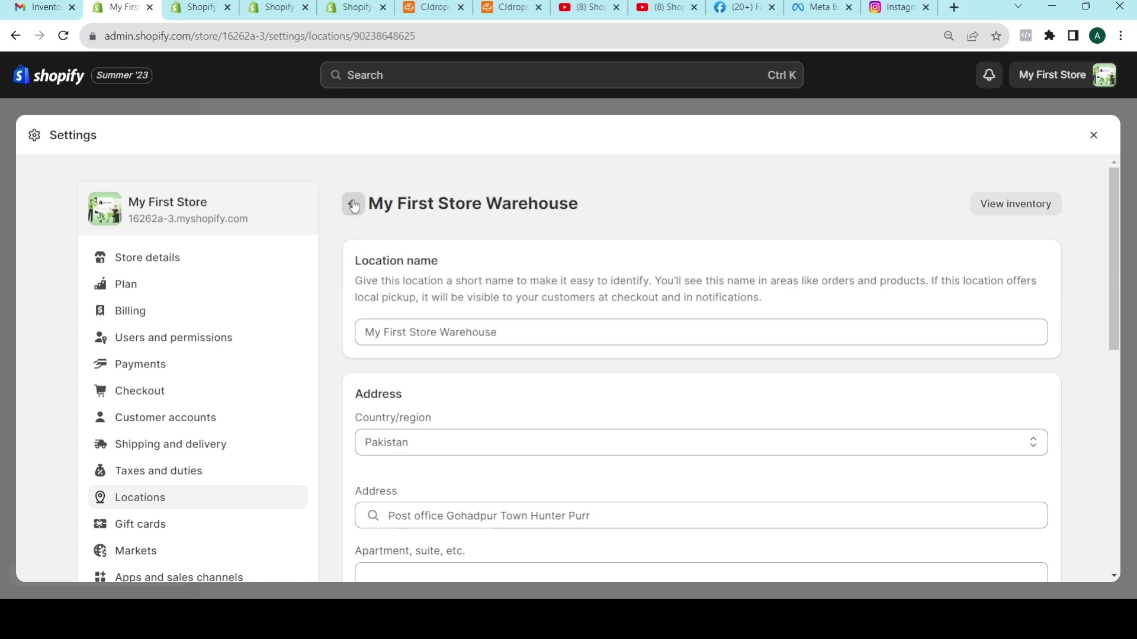
{"action": "left_click", "coordinate": [353, 202]}
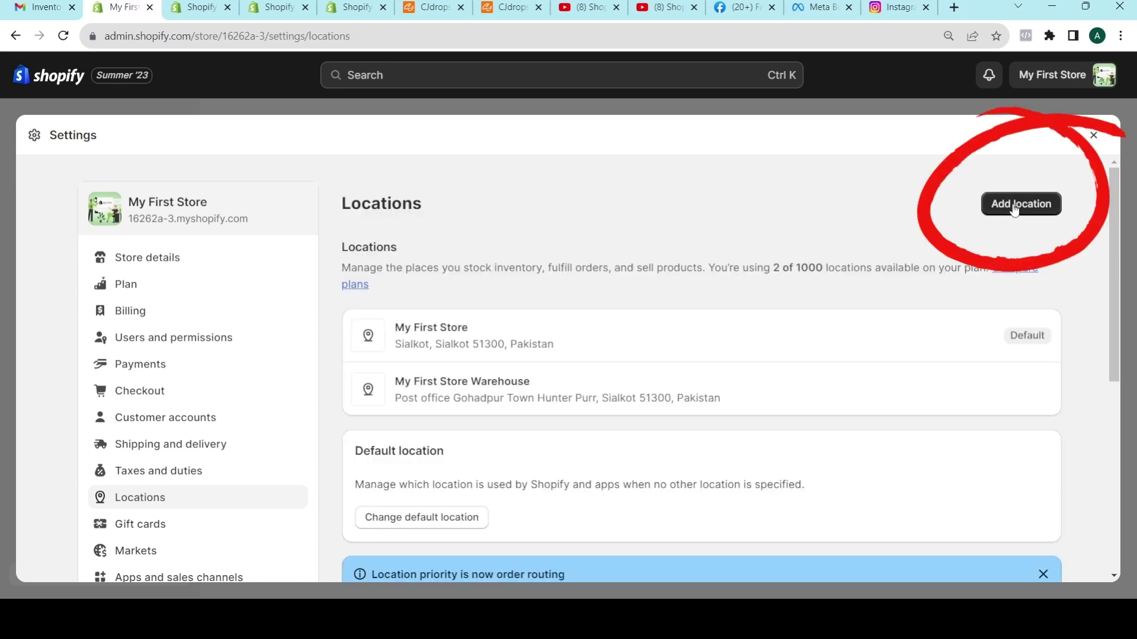
Start a new location named Karachi, keeping Pakistan as its country
{"action": "left_click", "coordinate": [1014, 207]}
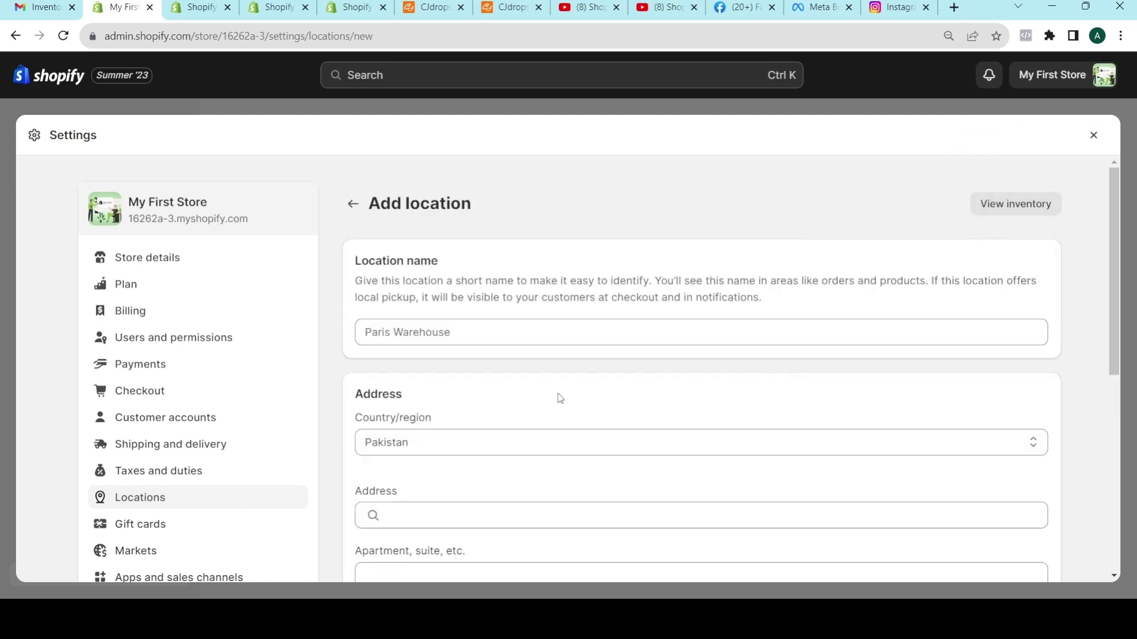
{"action": "left_click", "coordinate": [476, 332]}
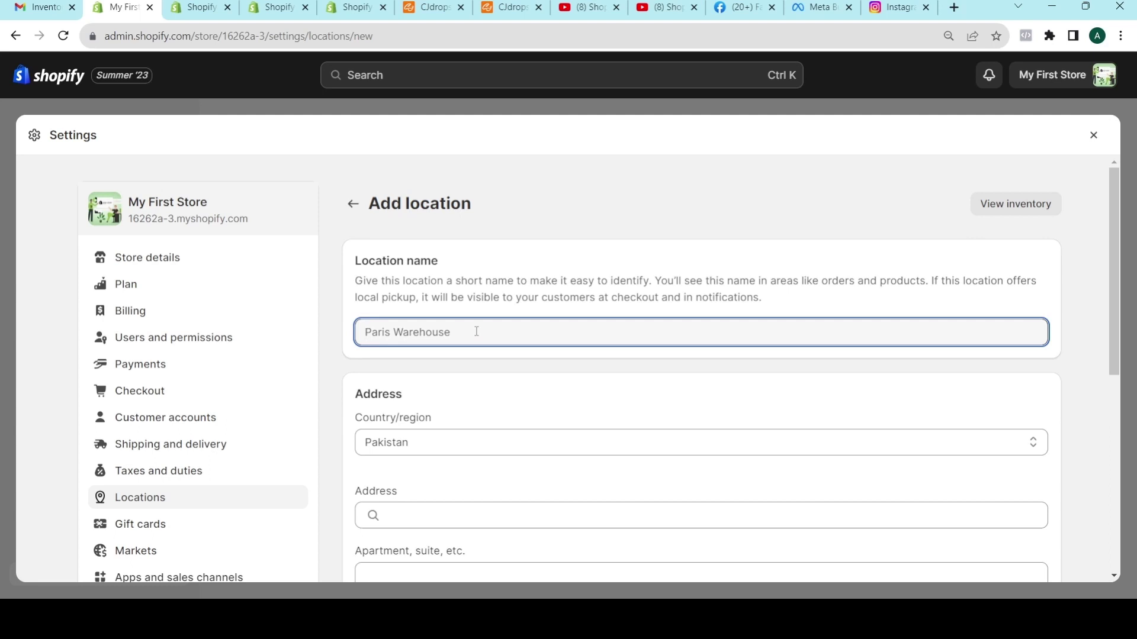
{"action": "type", "text": "Ka"}
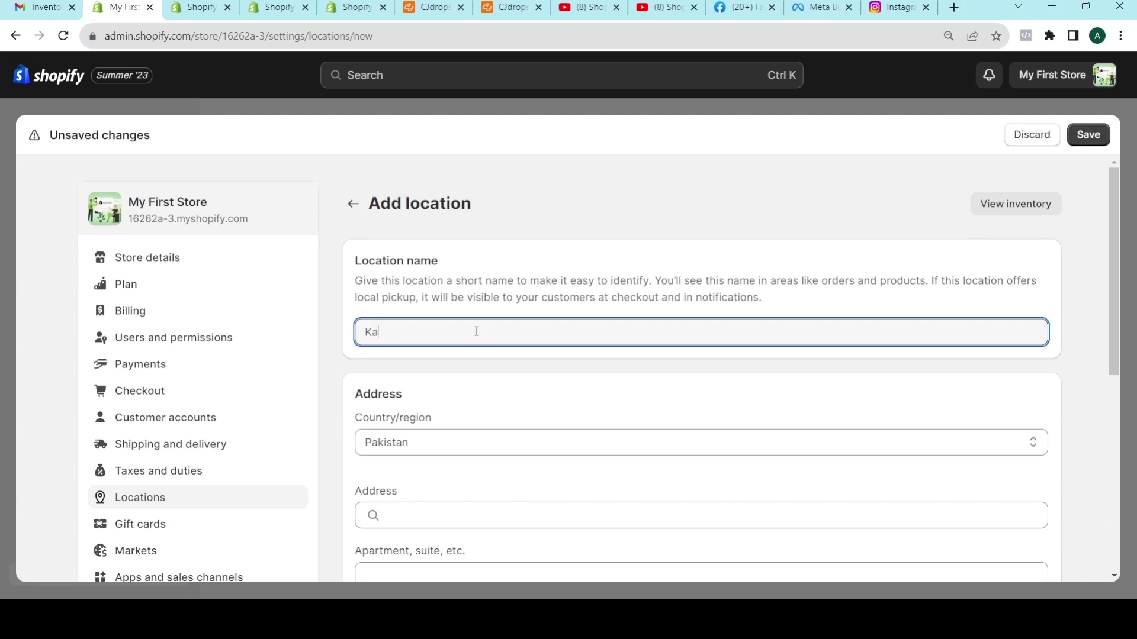
{"action": "type", "text": "rachi"}
{"action": "left_click", "coordinate": [442, 449]}
Fill in the Karachi location's address and city by choosing the first matching address suggestion
{"action": "scroll", "coordinate": [445, 450], "scroll_direction": "down", "scroll_amount": 2}
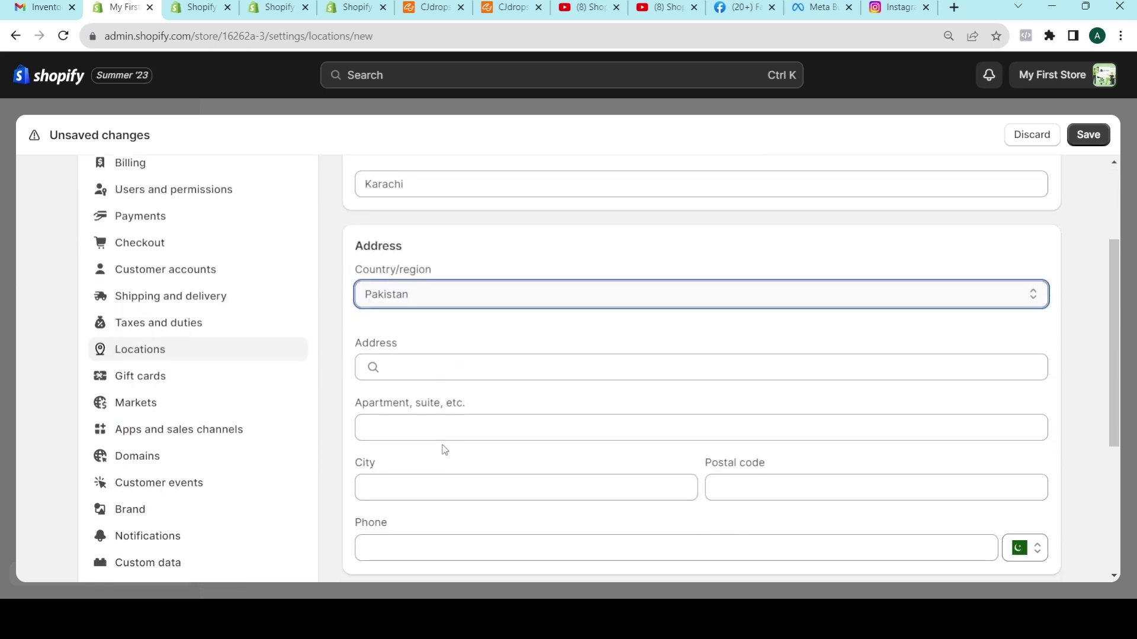
{"action": "left_click", "coordinate": [418, 363]}
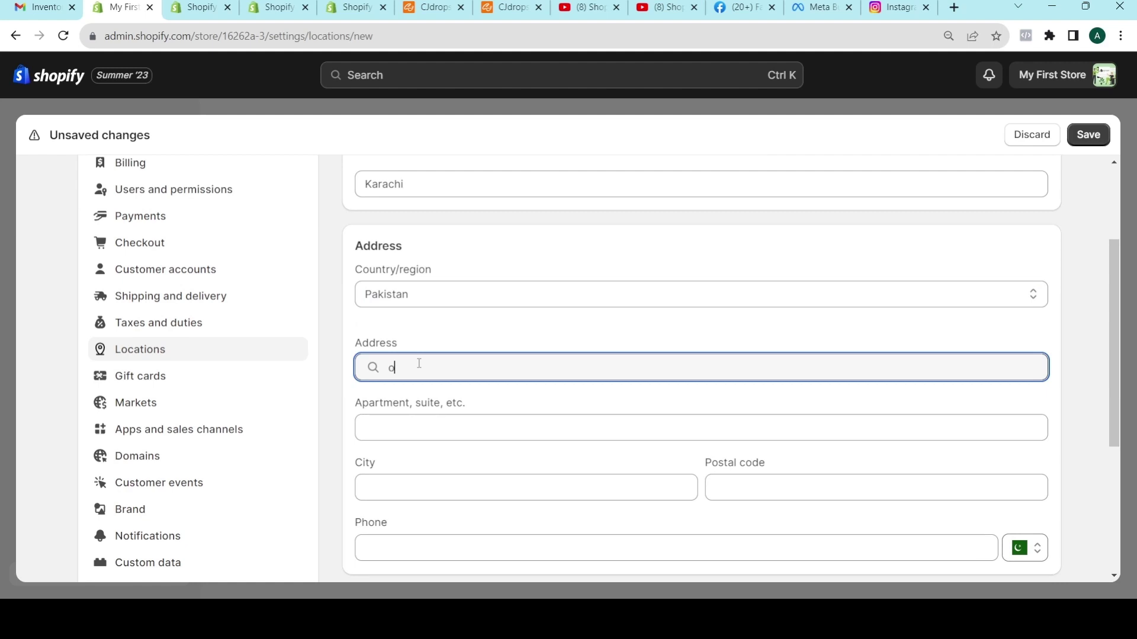
{"action": "type", "text": "orangi"}
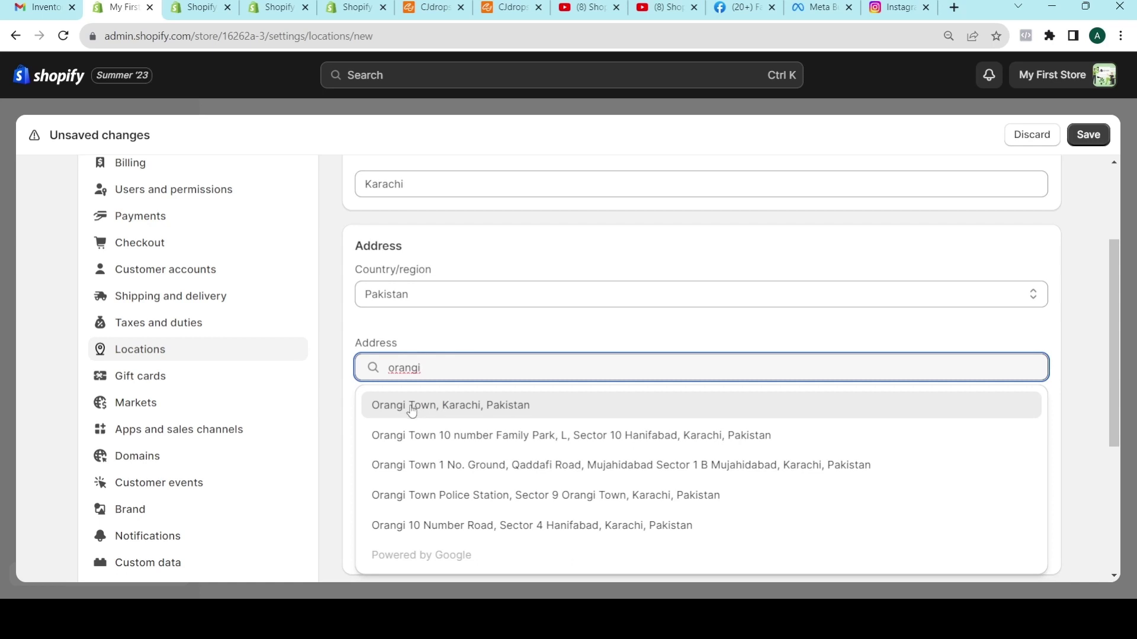
{"action": "left_click", "coordinate": [408, 409]}
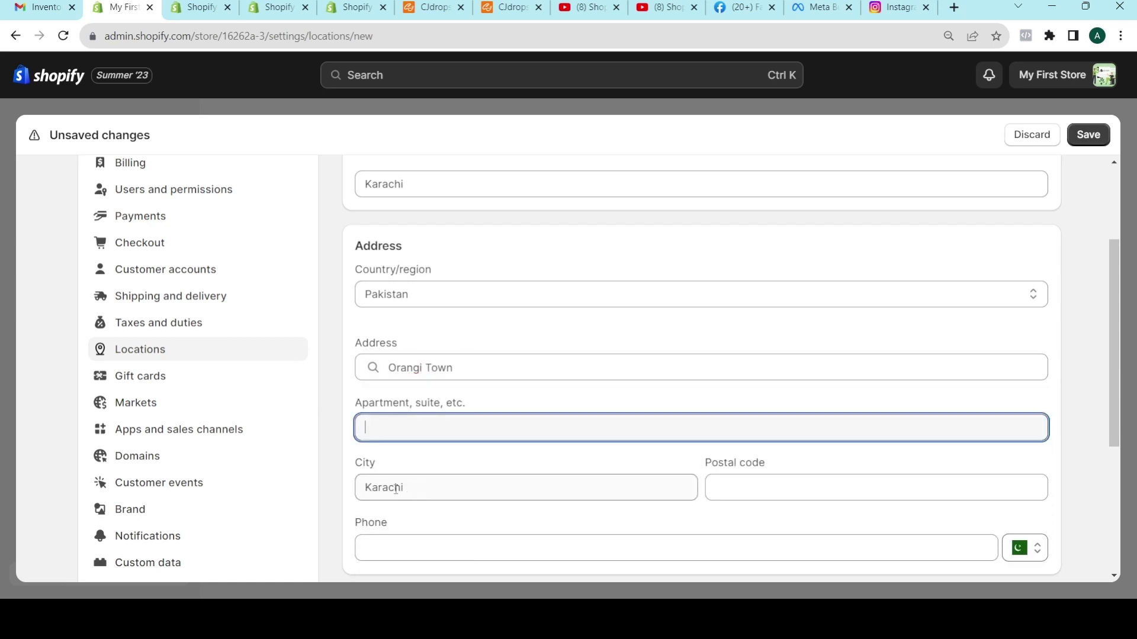
{"action": "left_click", "coordinate": [625, 344]}
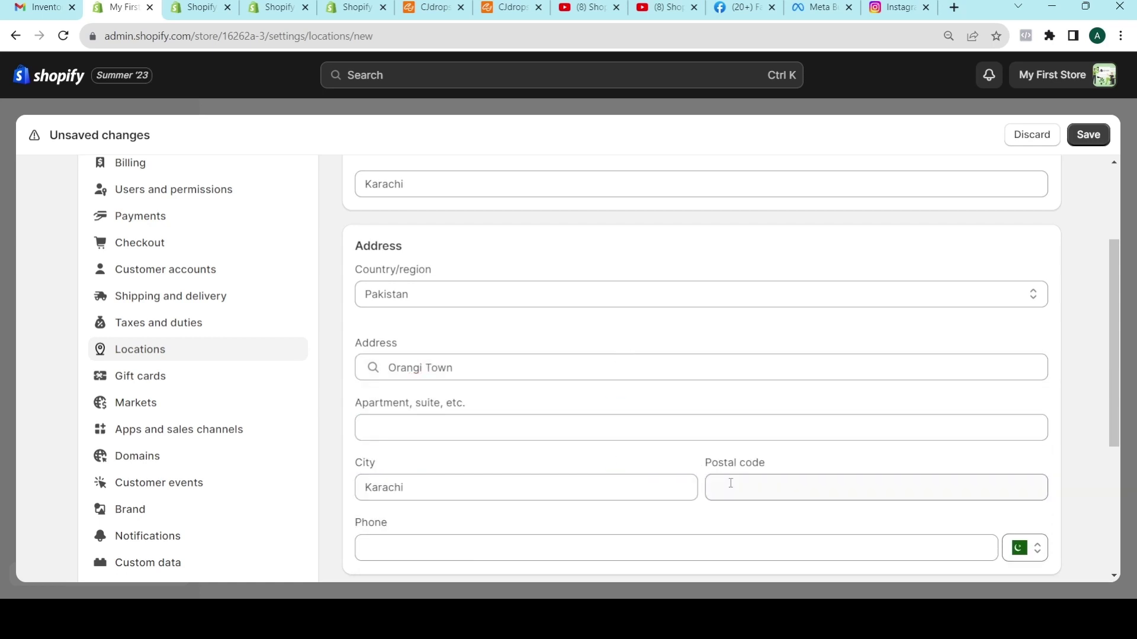
Enter the Karachi location's postal code, leave the phone empty and save the new location
{"action": "scroll", "coordinate": [730, 483], "scroll_direction": "down", "scroll_amount": 4}
{"action": "left_click", "coordinate": [729, 263]}
{"action": "type", "text": "748"}
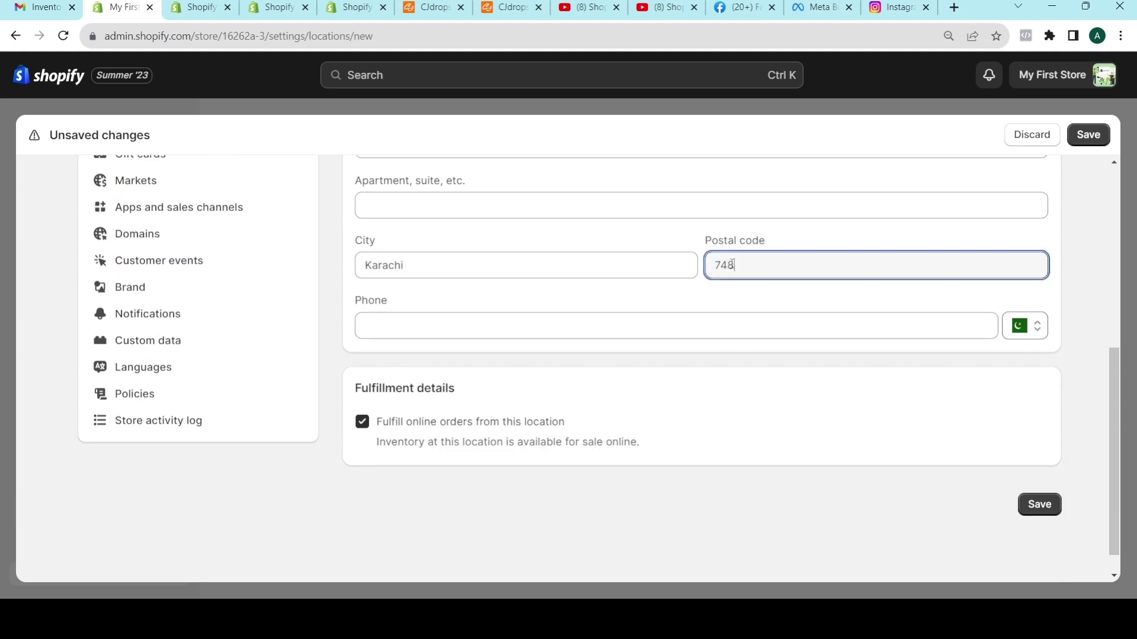
{"action": "type", "text": "00"}
{"action": "key", "text": "Tab"}
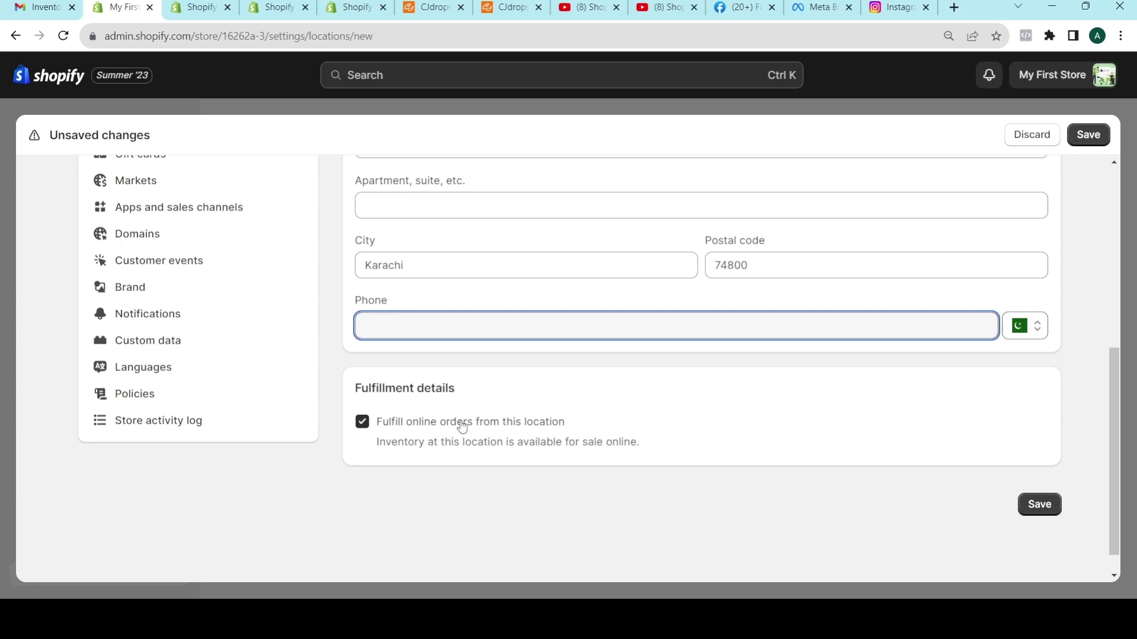
{"action": "left_click", "coordinate": [1039, 504]}
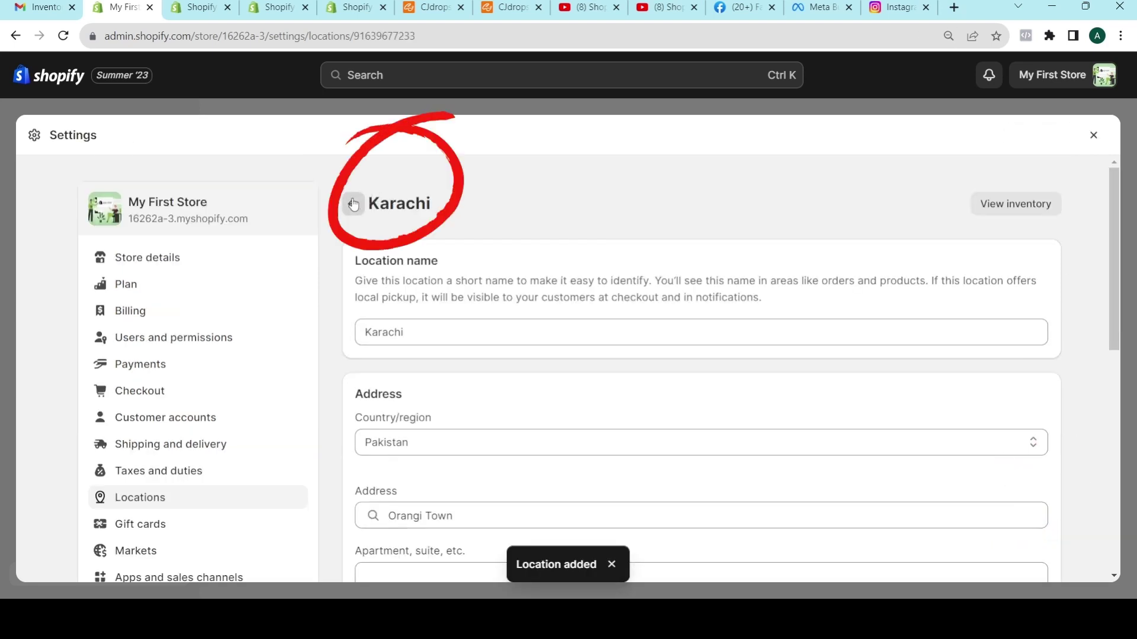
Return to the locations list, dismiss the order routing notice and examine the app locations
{"action": "left_click", "coordinate": [353, 204]}
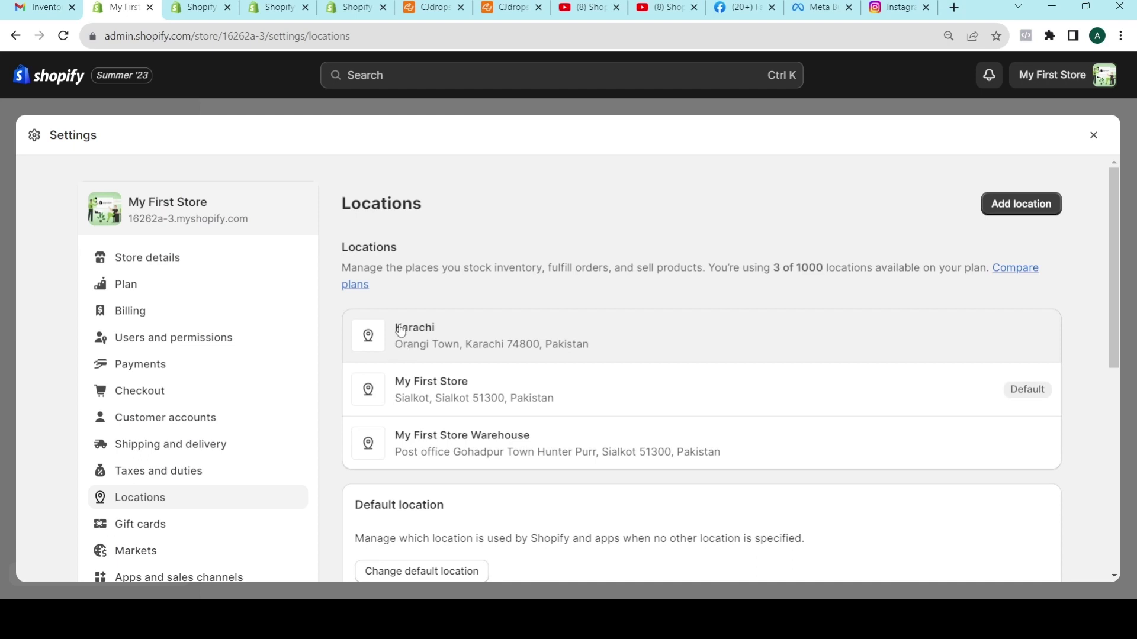
{"action": "scroll", "coordinate": [409, 355], "scroll_direction": "down", "scroll_amount": 5}
{"action": "left_click", "coordinate": [1044, 332]}
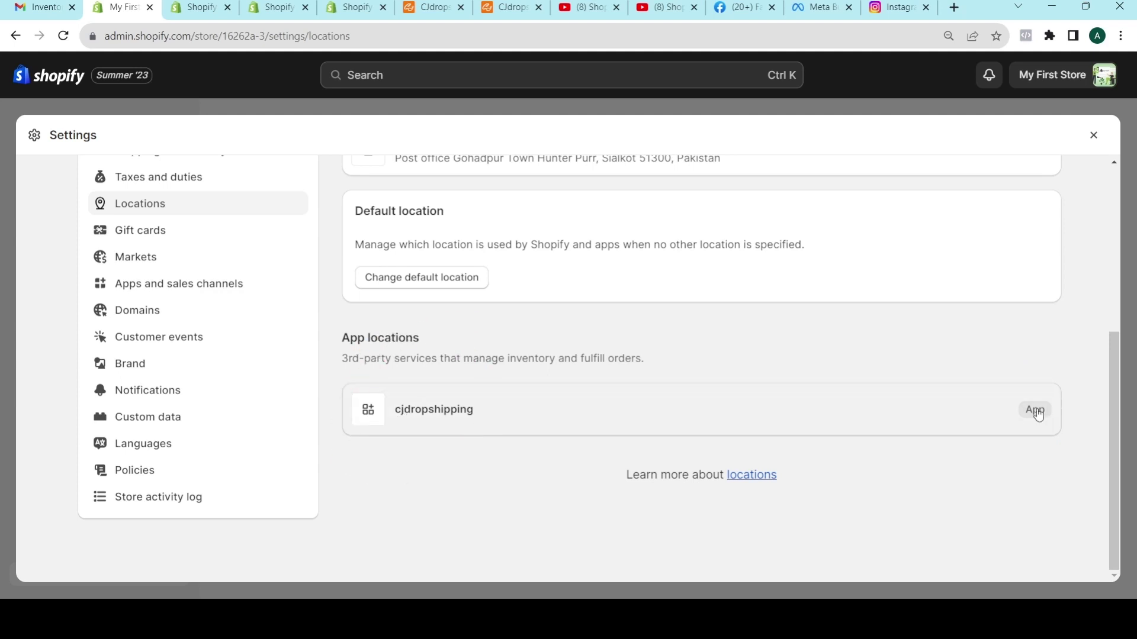
{"action": "scroll", "coordinate": [449, 353], "scroll_direction": "up", "scroll_amount": 5}
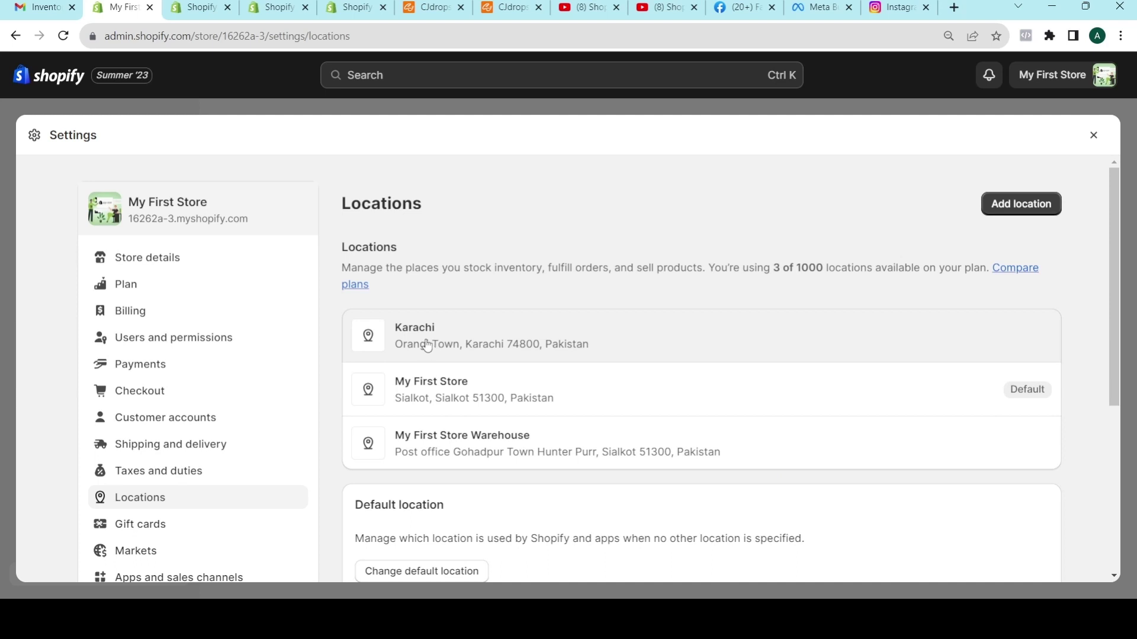
Open the Karachi location and deactivate it
{"action": "left_click", "coordinate": [428, 341]}
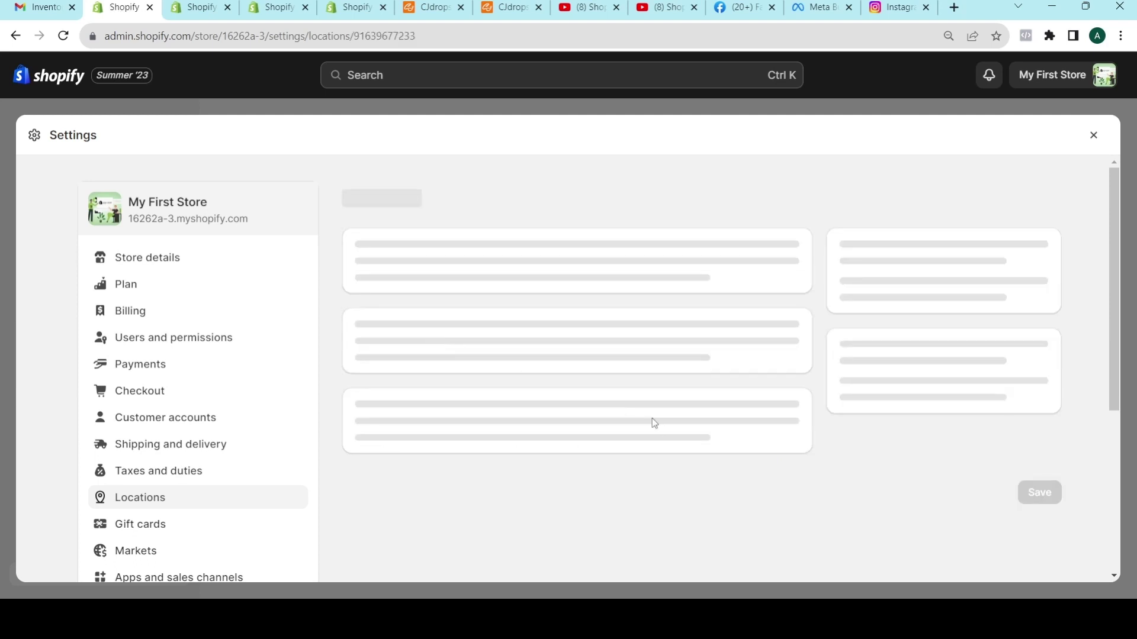
{"action": "left_click", "coordinate": [350, 201]}
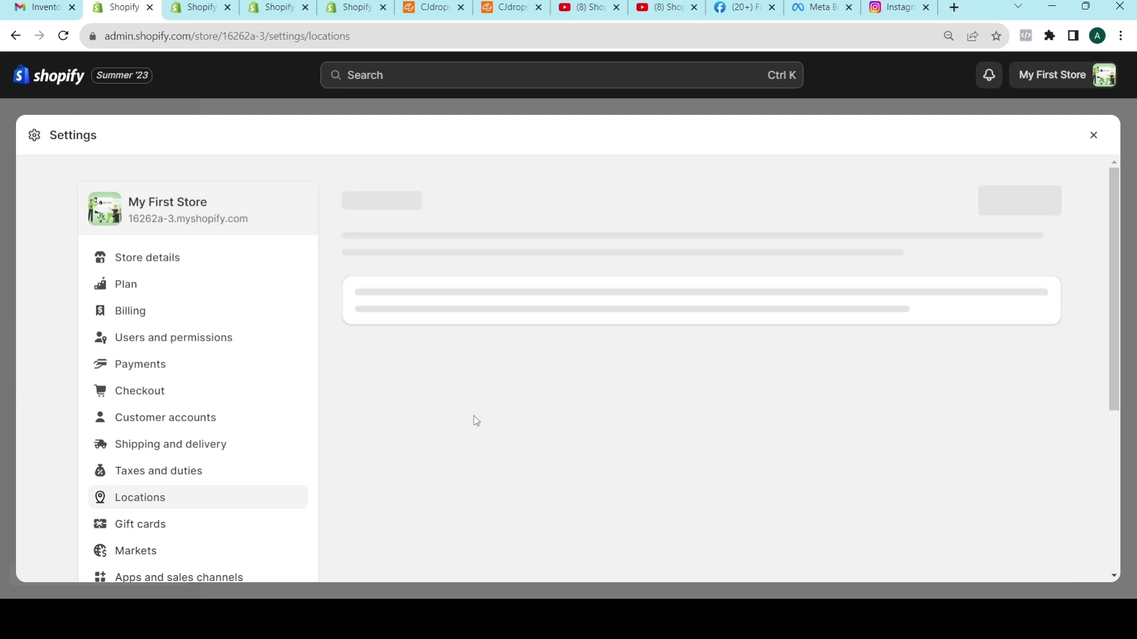
{"action": "left_click", "coordinate": [436, 332]}
{"action": "scroll", "coordinate": [580, 424], "scroll_direction": "down", "scroll_amount": 10}
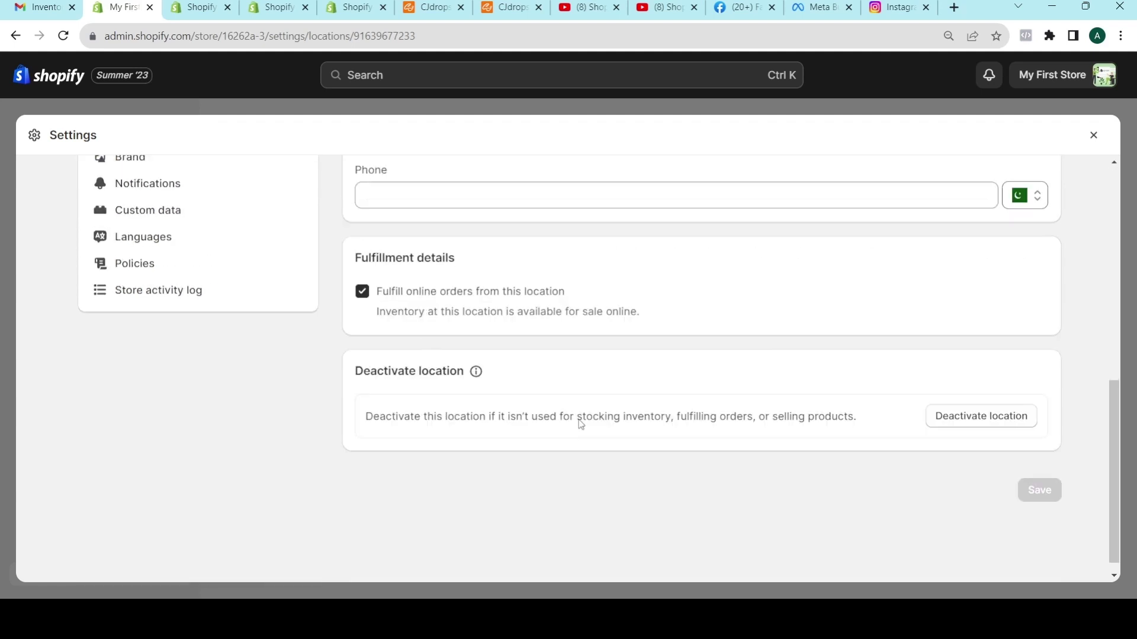
{"action": "scroll", "coordinate": [581, 424], "scroll_direction": "down", "scroll_amount": 1}
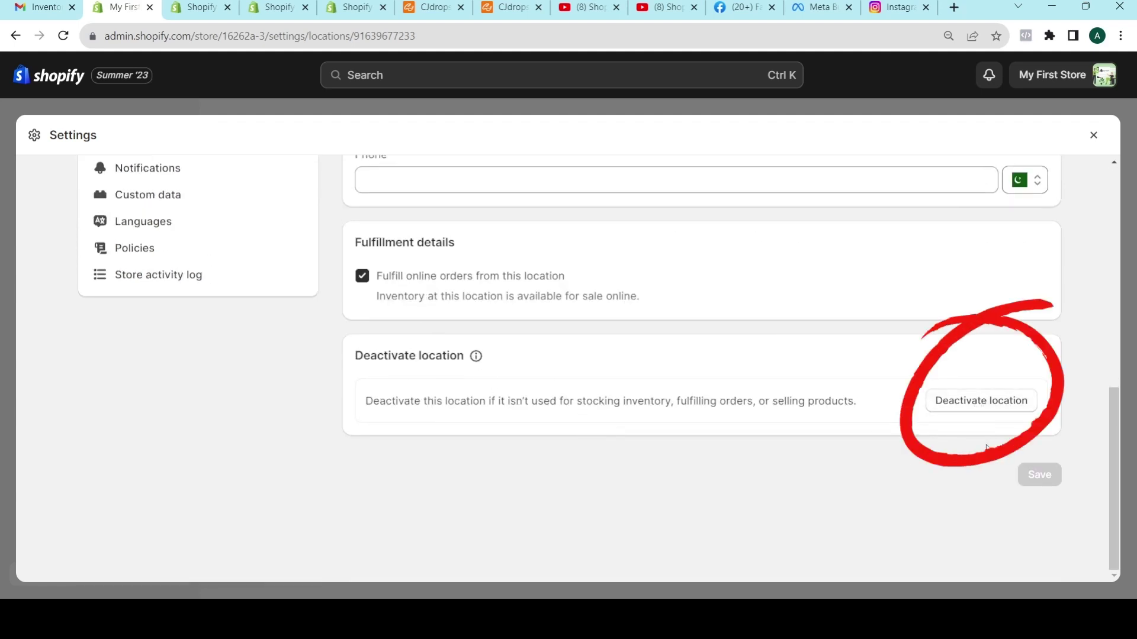
{"action": "left_click", "coordinate": [990, 401]}
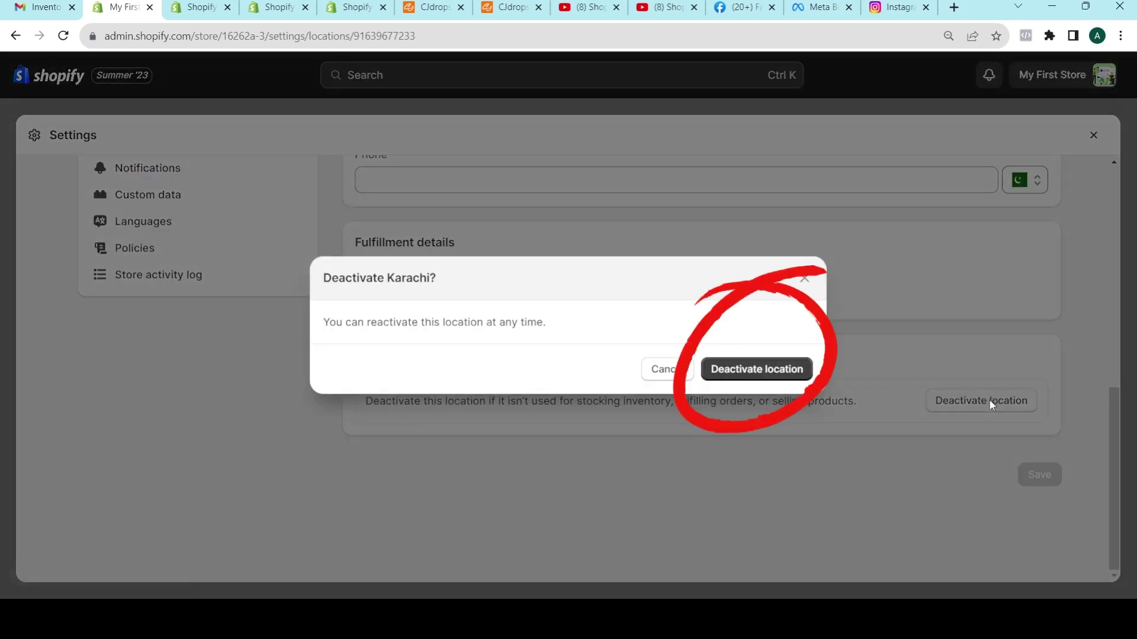
{"action": "left_click", "coordinate": [766, 369]}
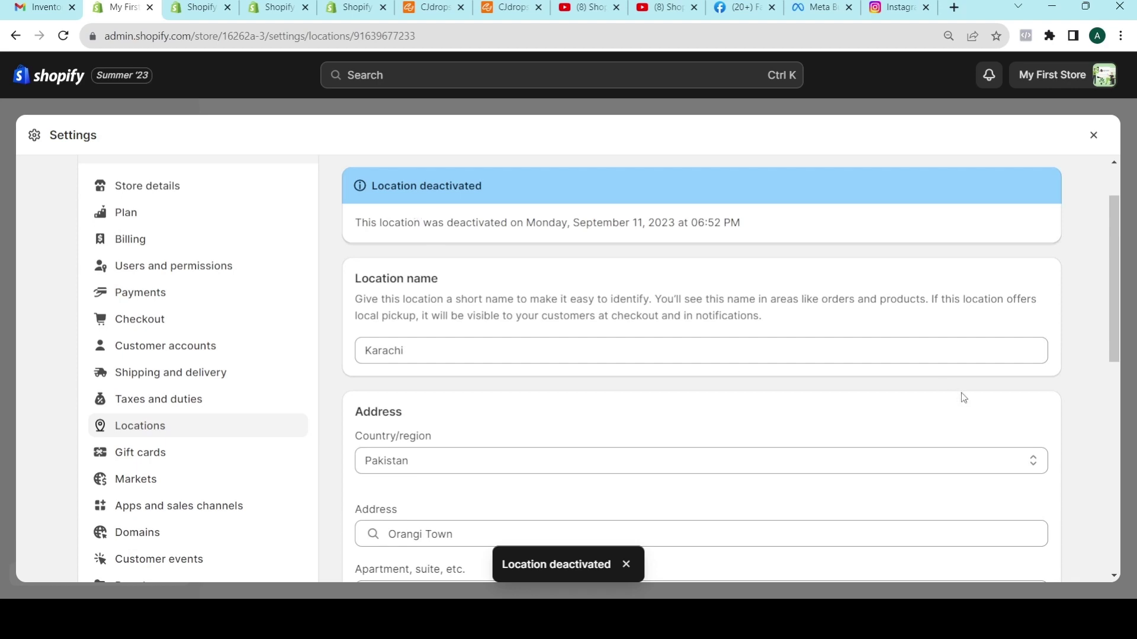
Permanently delete the deactivated Karachi location
{"action": "scroll", "coordinate": [961, 392], "scroll_direction": "down", "scroll_amount": 10}
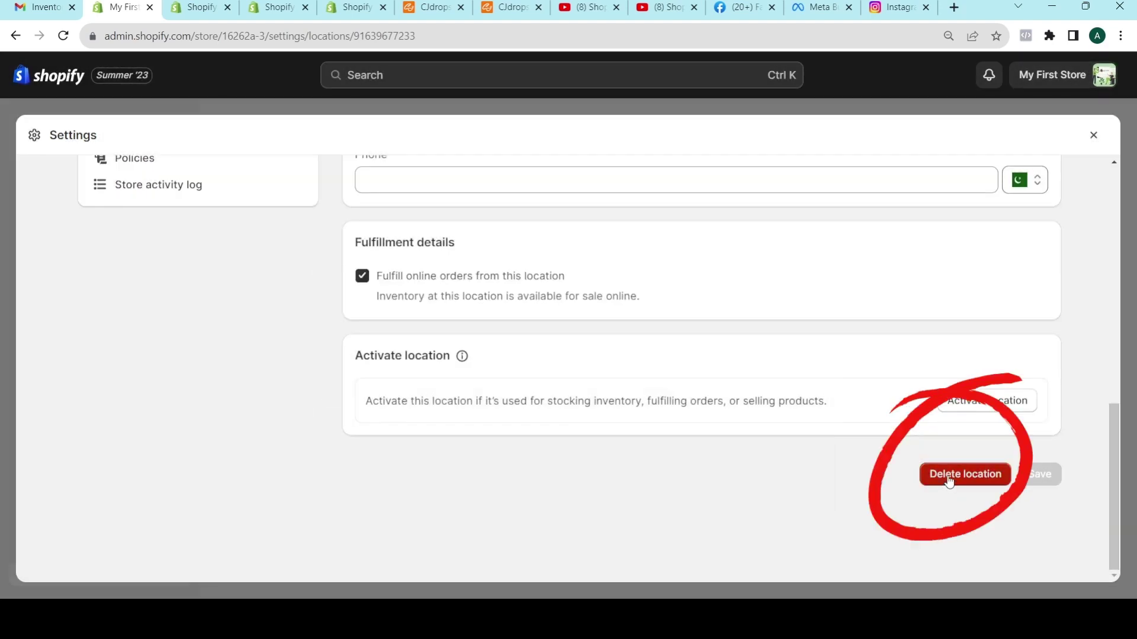
{"action": "left_click", "coordinate": [949, 476]}
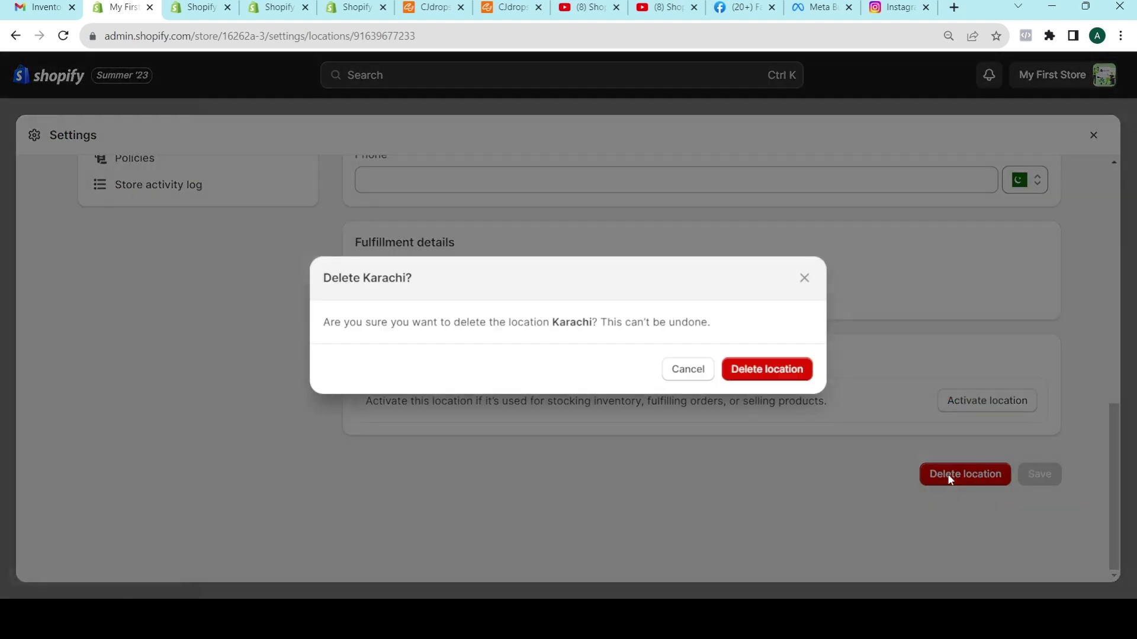
{"action": "left_click", "coordinate": [767, 370]}
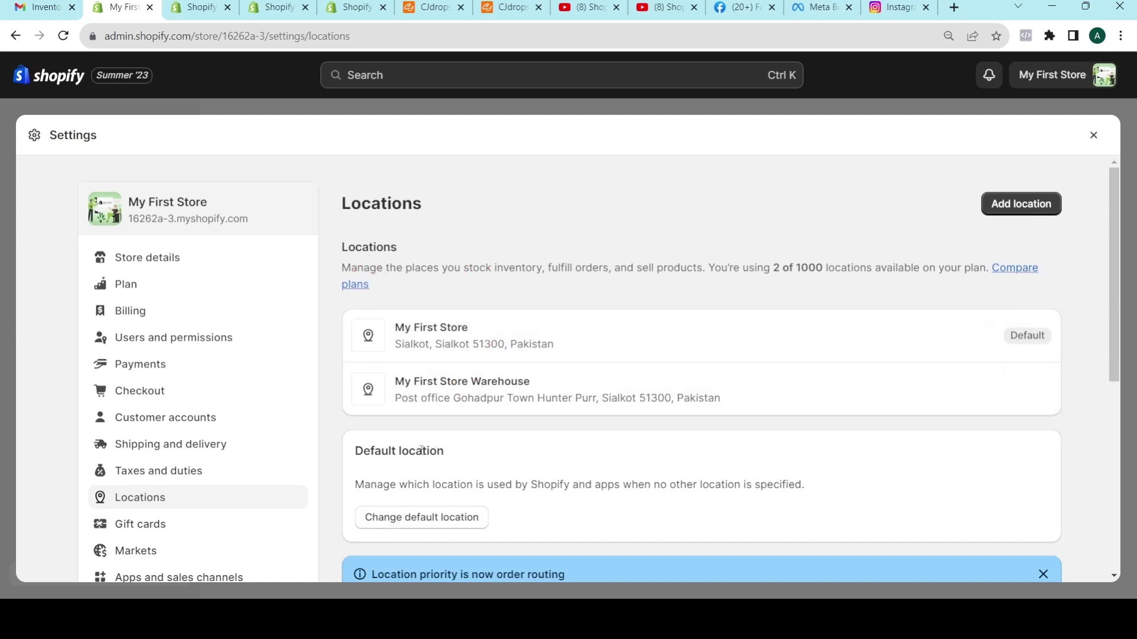
Change the store's default location to My First Store Warehouse and save it
{"action": "left_click", "coordinate": [406, 517]}
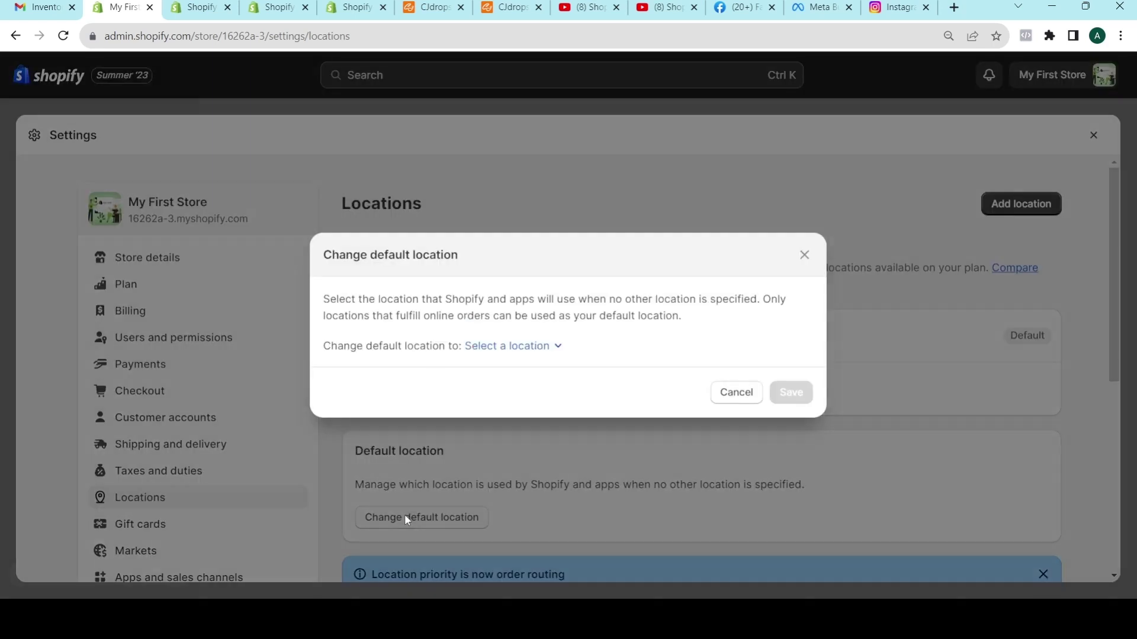
{"action": "left_click", "coordinate": [552, 346]}
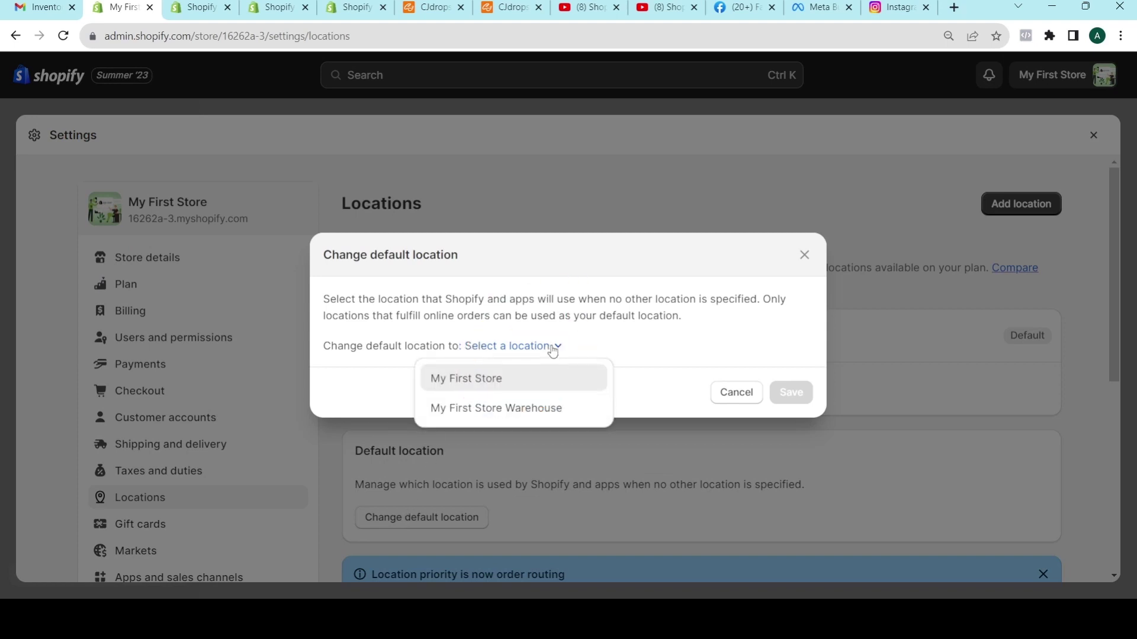
{"action": "left_click", "coordinate": [439, 409]}
{"action": "left_click", "coordinate": [784, 394]}
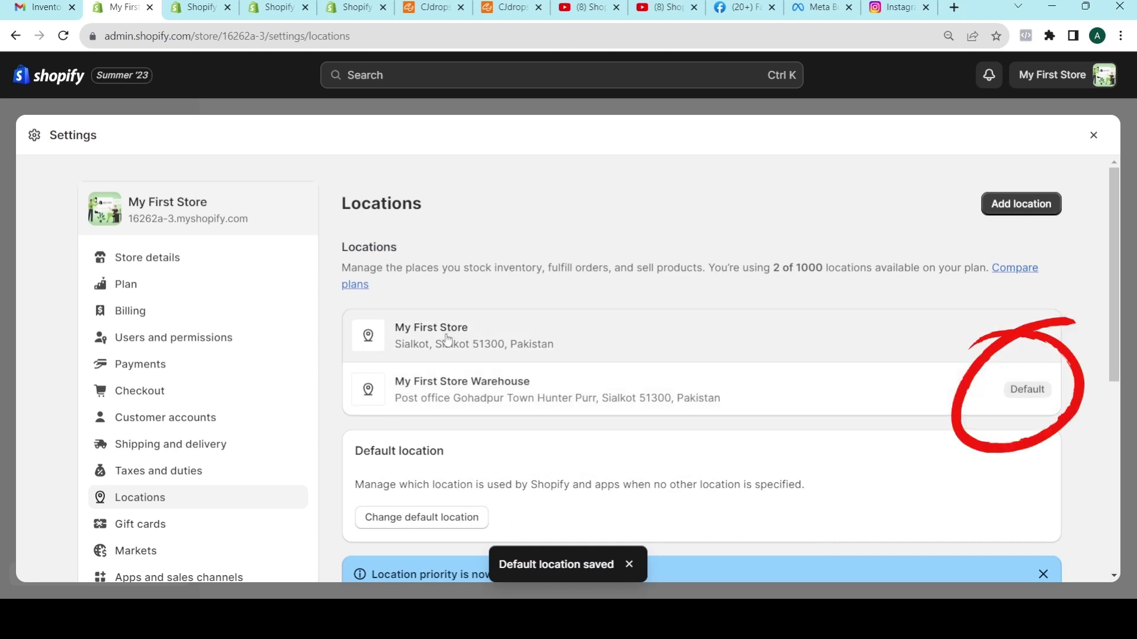
Set the default location back to My First Store and save the change
{"action": "left_click", "coordinate": [431, 520]}
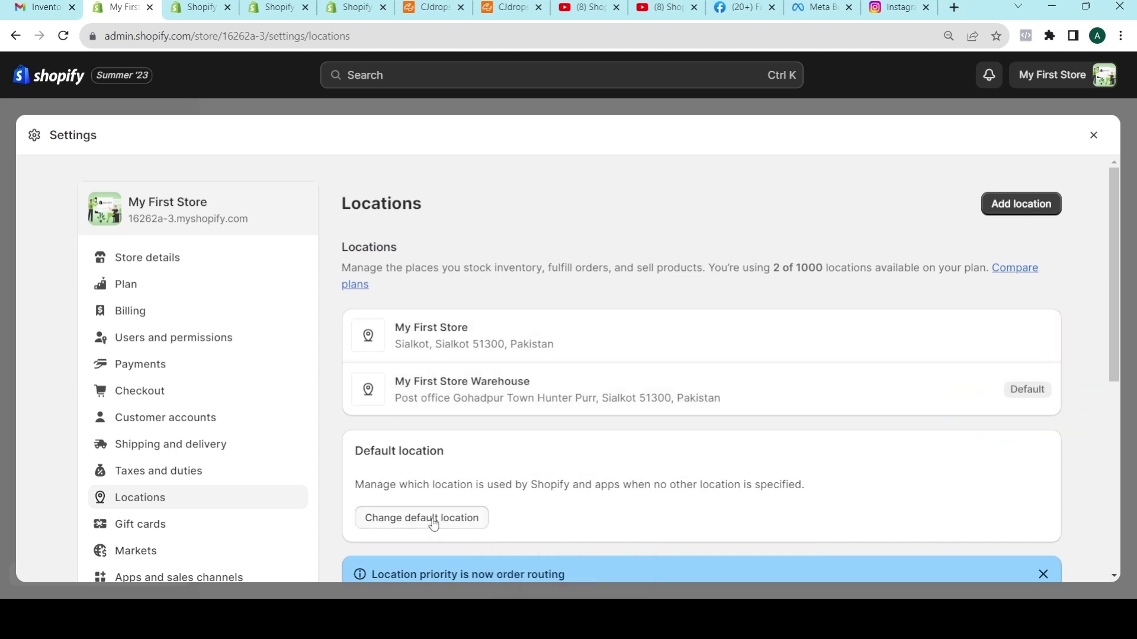
{"action": "left_click", "coordinate": [542, 347]}
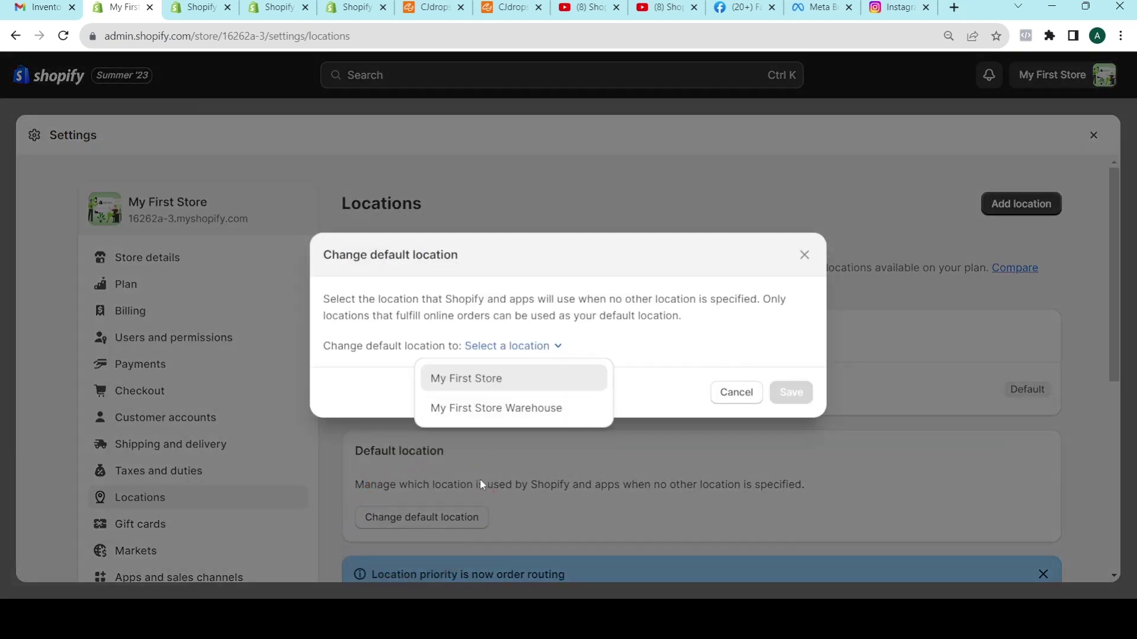
{"action": "left_click", "coordinate": [468, 375]}
{"action": "left_click", "coordinate": [790, 393]}
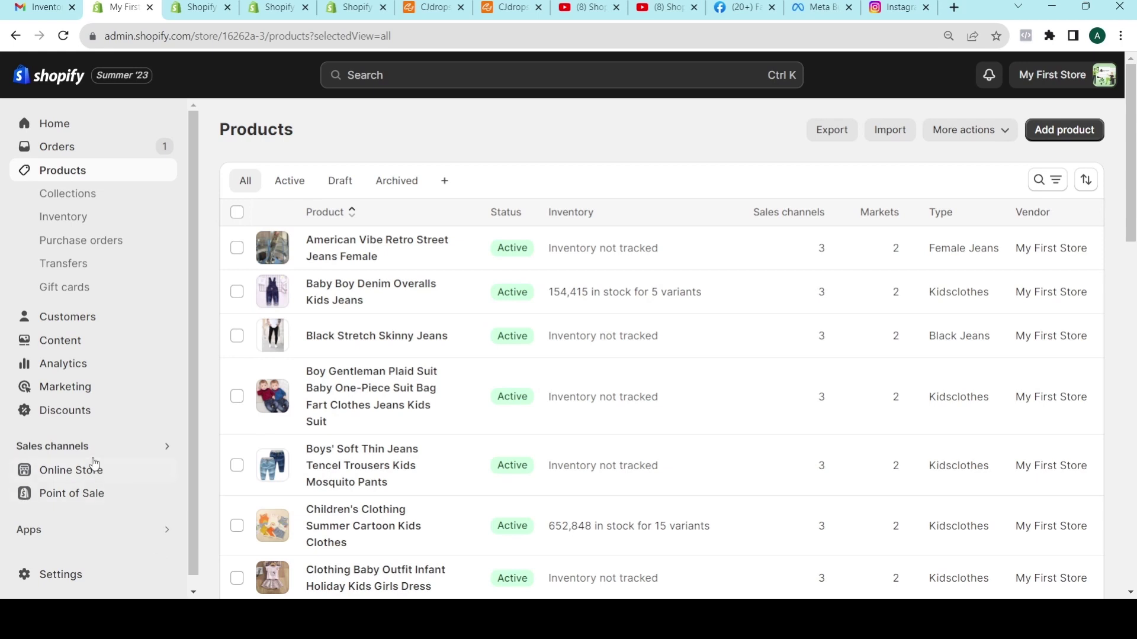
Reopen the store's location settings, examine the blank form for adding a location and return to the locations list
{"action": "left_click", "coordinate": [55, 574]}
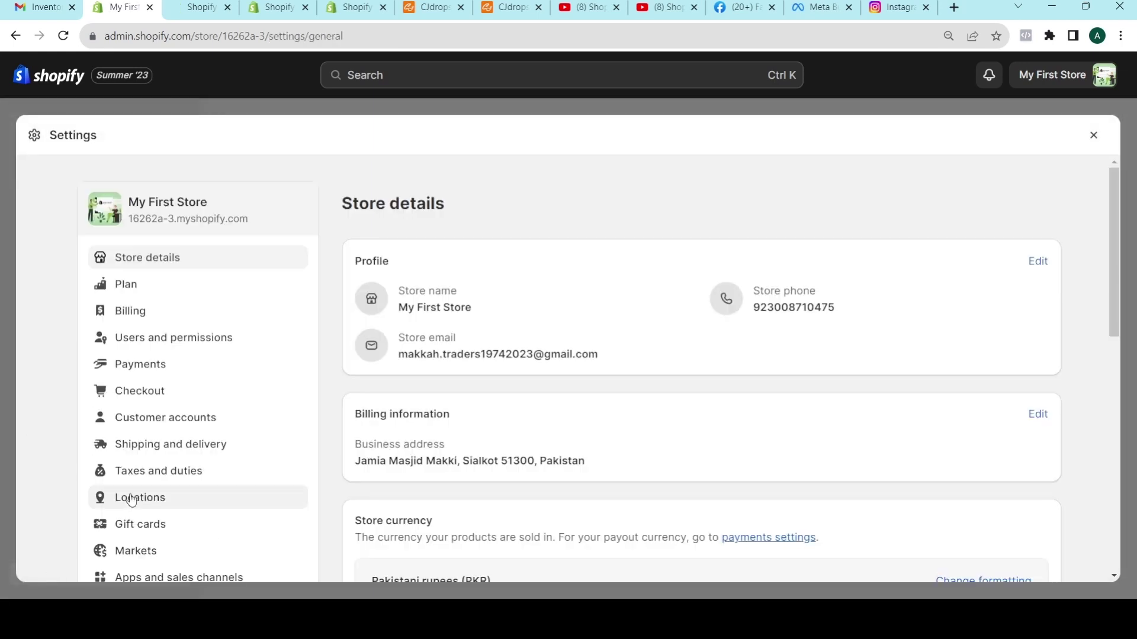
{"action": "left_click", "coordinate": [131, 501]}
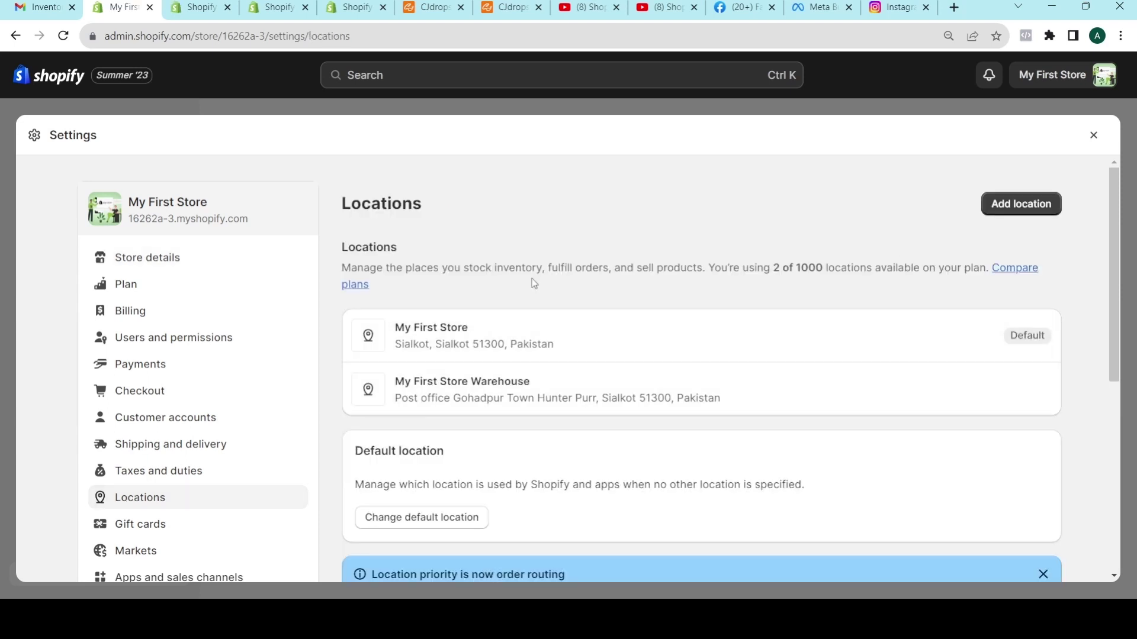
{"action": "left_click", "coordinate": [1010, 203]}
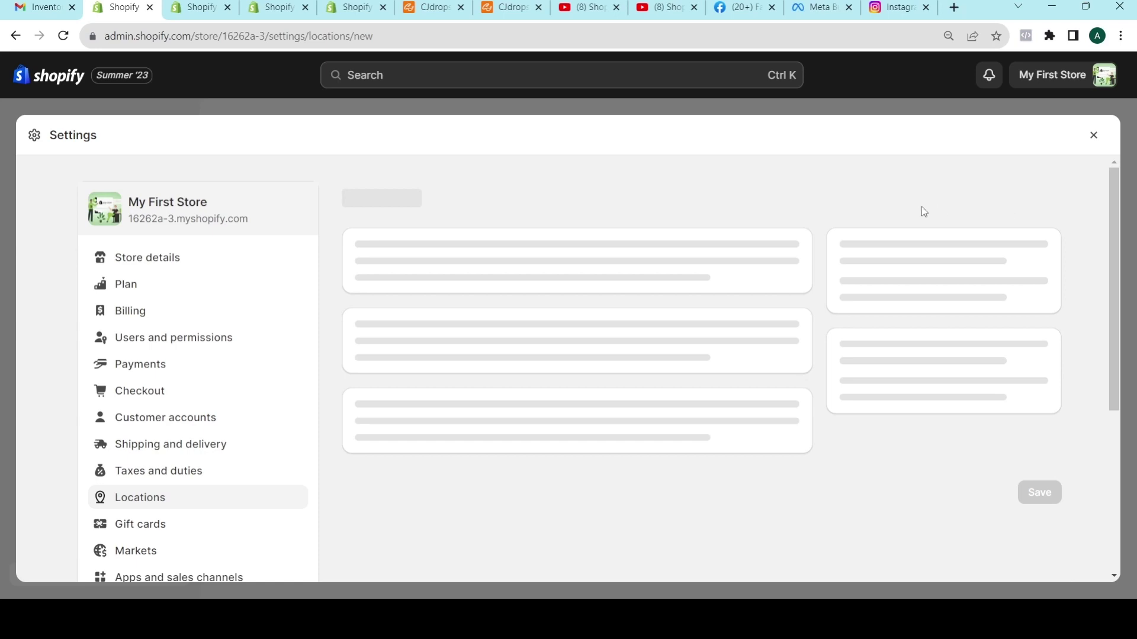
{"action": "scroll", "coordinate": [386, 420], "scroll_direction": "down", "scroll_amount": 5}
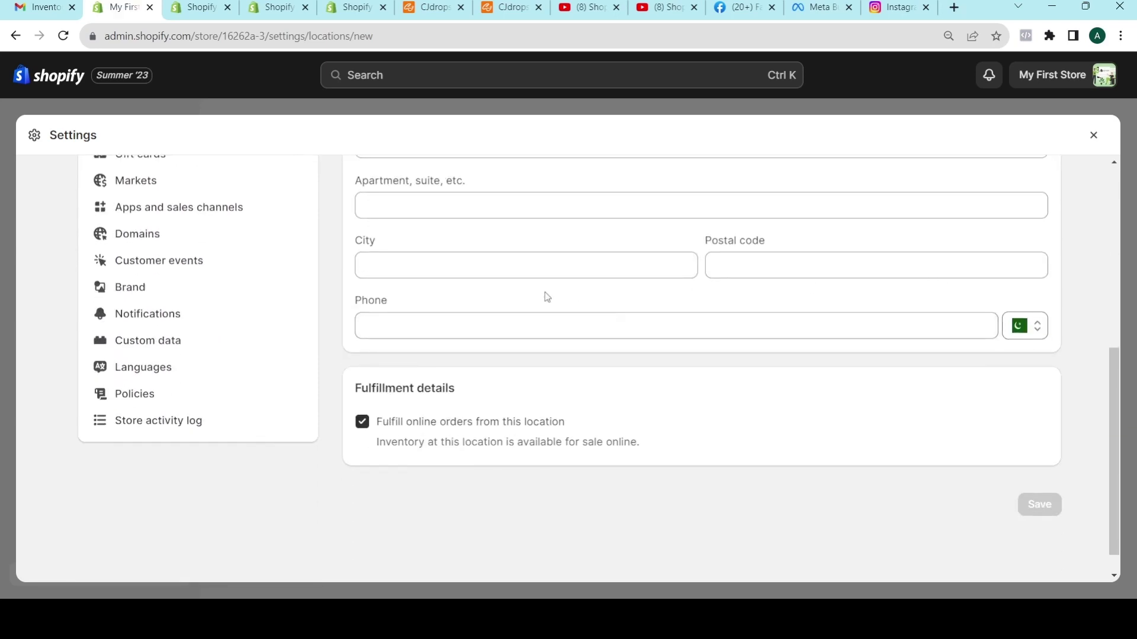
{"action": "scroll", "coordinate": [543, 297], "scroll_direction": "up", "scroll_amount": 6}
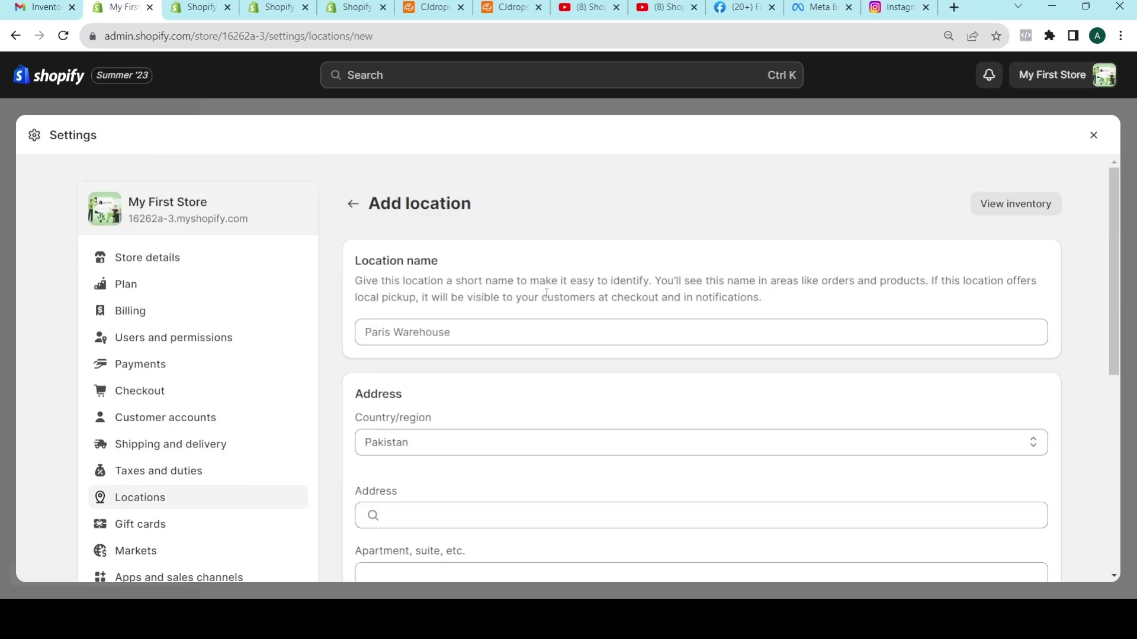
{"action": "left_click", "coordinate": [353, 203]}
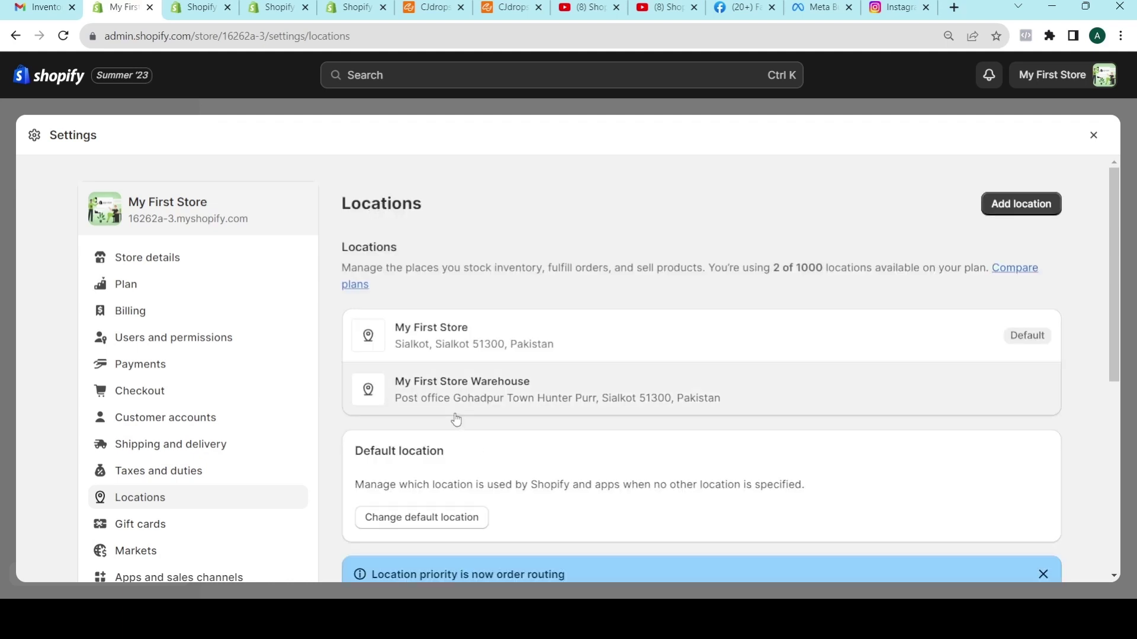